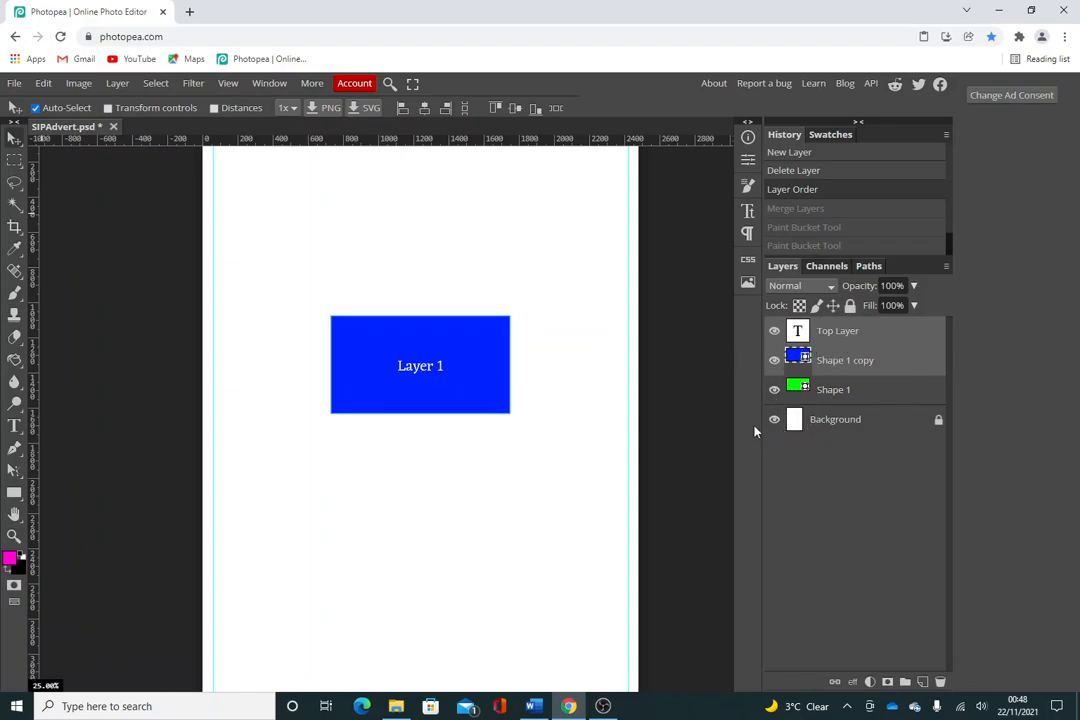
Hide and restore the Top Layer text, and hide the blue Shape 1 copy layer.
left_click(774, 334)
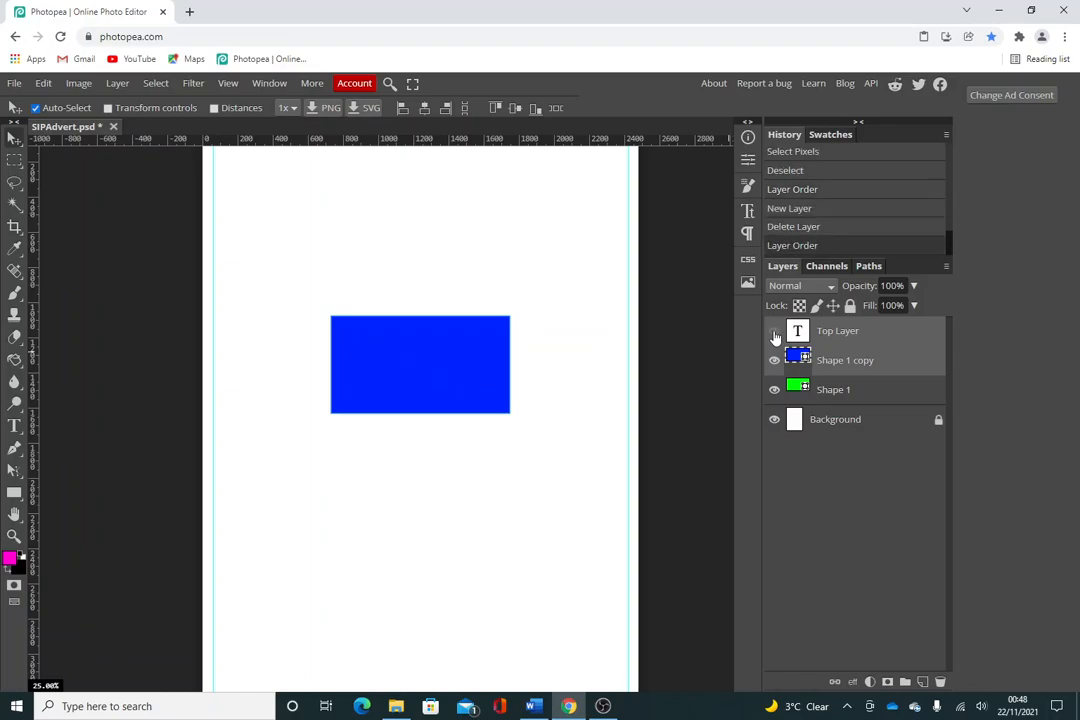
left_click(775, 333)
left_click(775, 361)
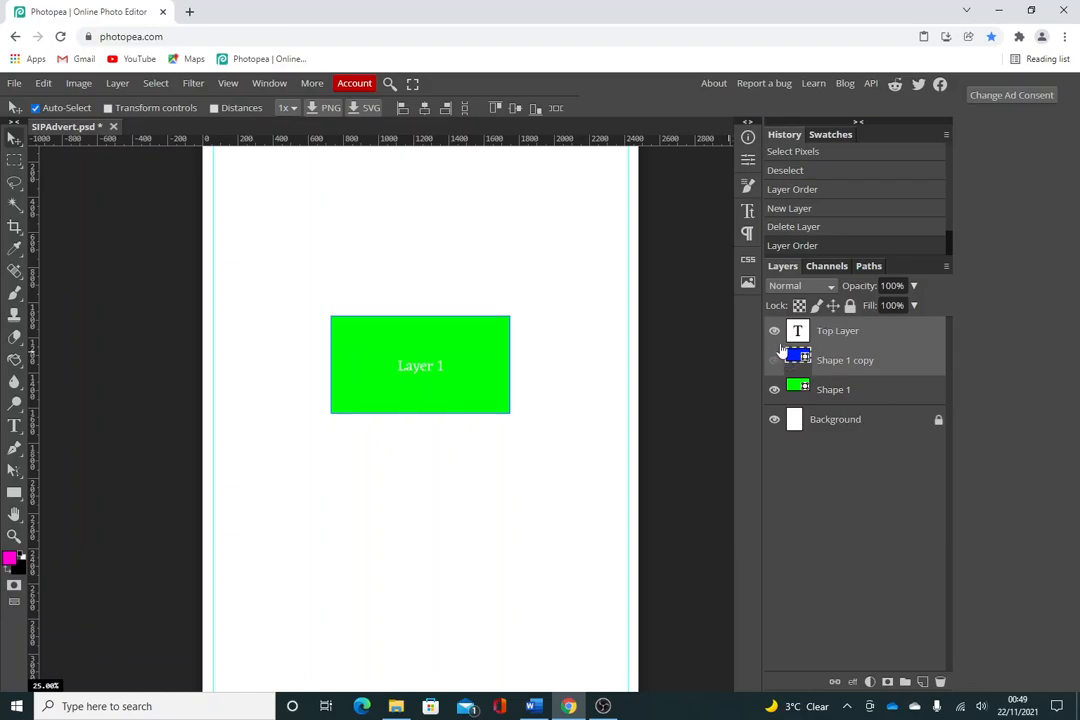
Reorder the layers by moving Shape 1 to the top of the stack and placing Top Layer back above it.
left_click_drag(832, 363, 829, 309)
left_click_drag(824, 362, 830, 310)
left_click_drag(832, 389, 833, 330)
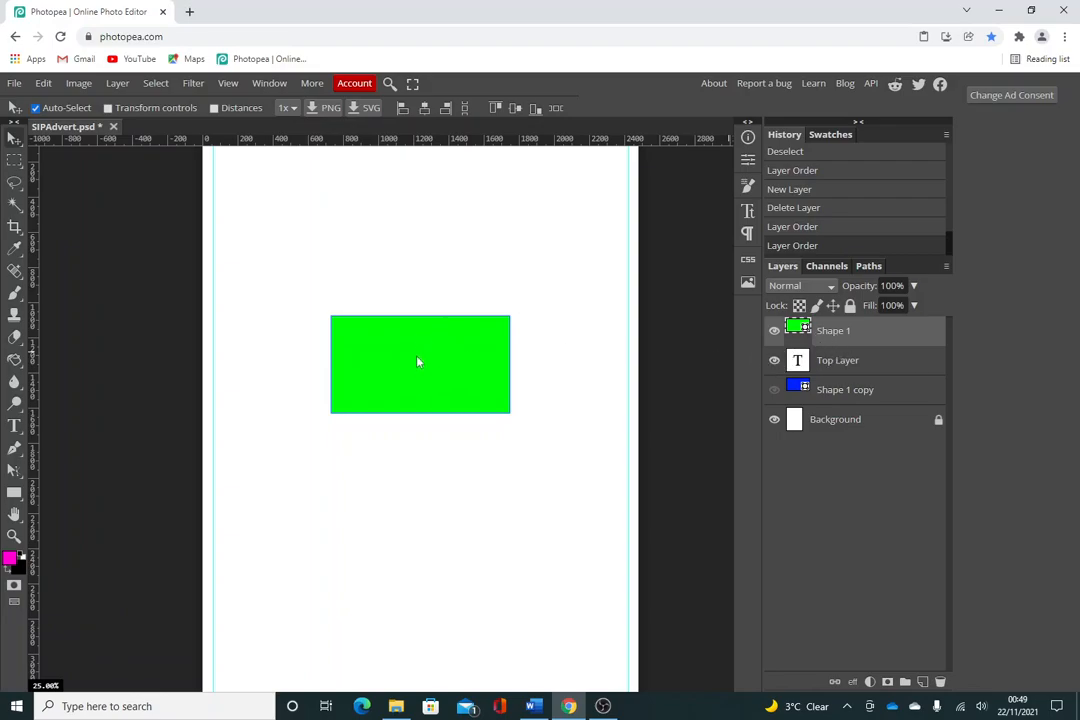
left_click(842, 369)
left_click_drag(842, 369, 843, 333)
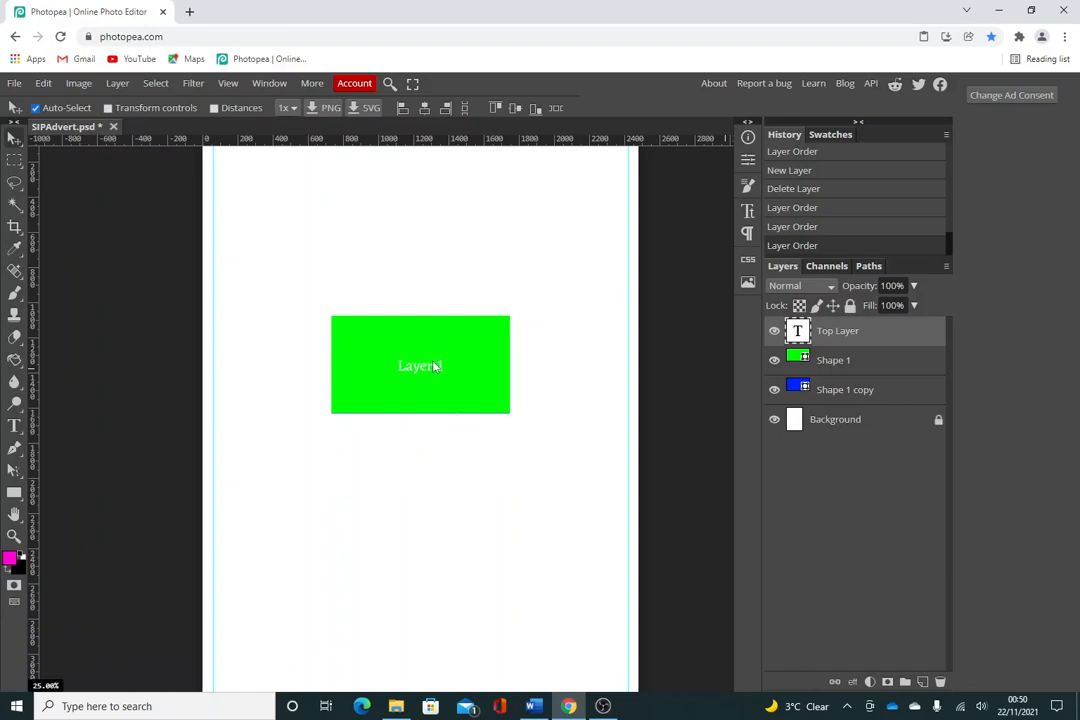
Select Top Layer and Shape 1 copy together, leaving out Shape 1, and merge the two layers.
left_click(846, 366, "shift")
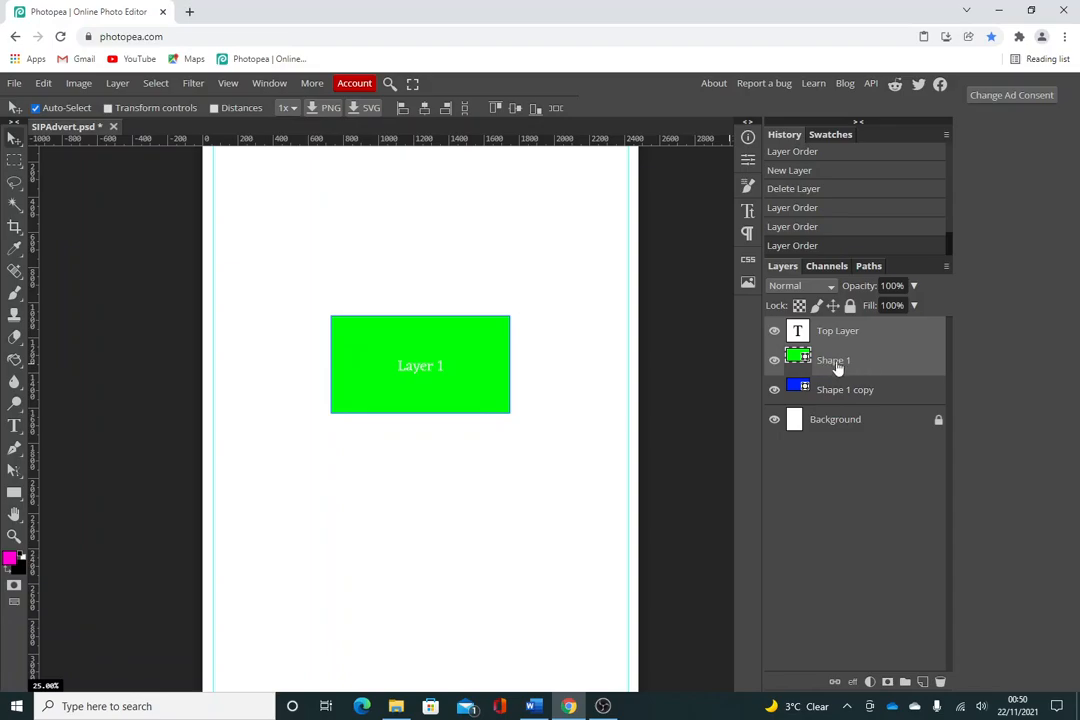
left_click(838, 398)
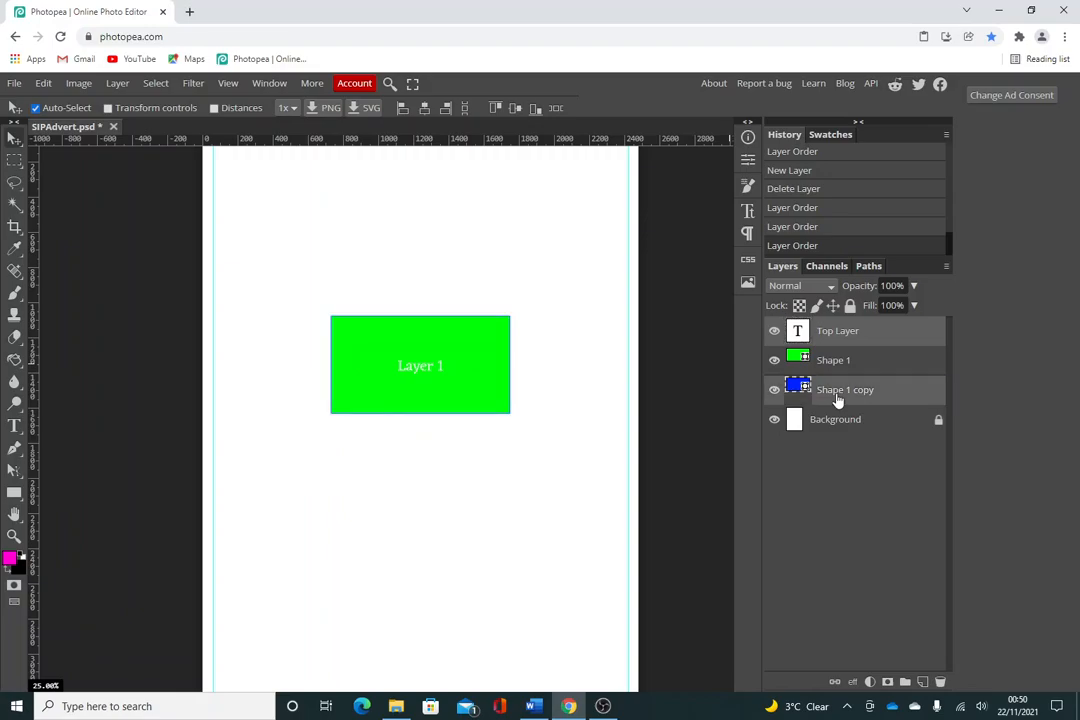
right_click(838, 399)
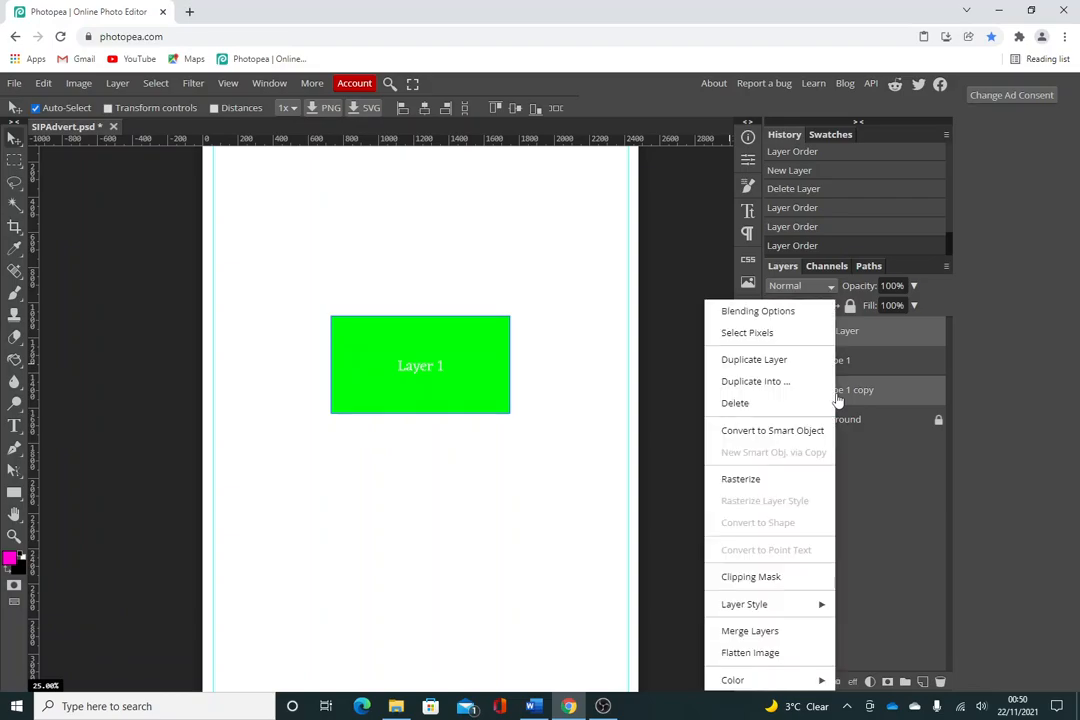
left_click(751, 633)
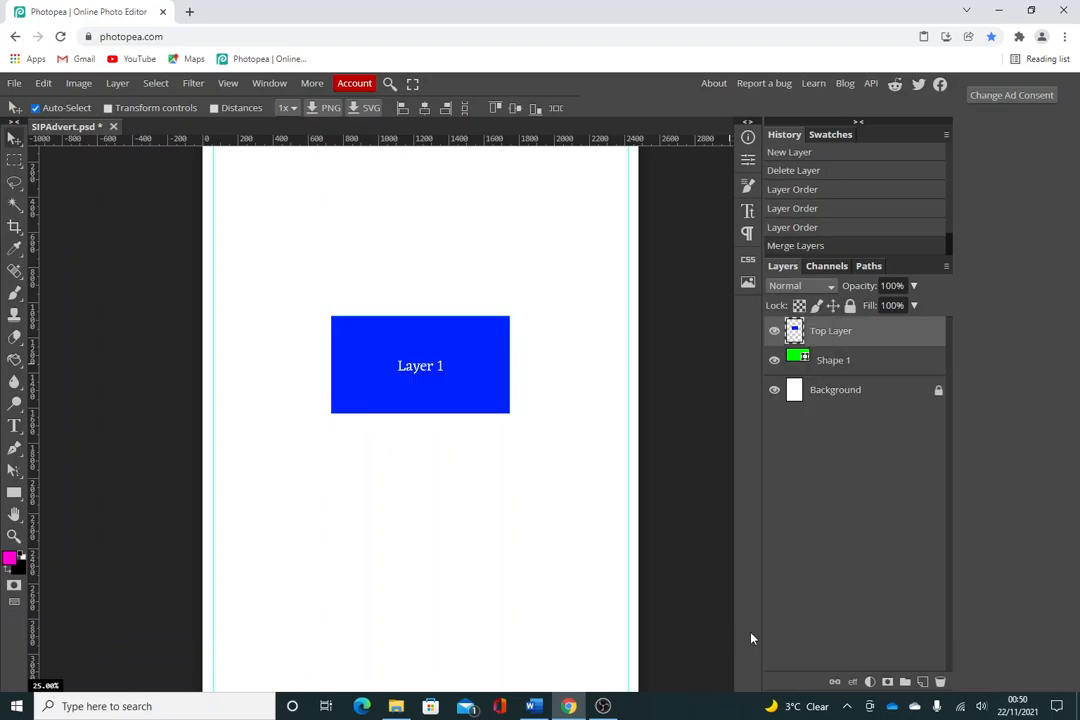
Move the merged blue rectangle with its text below the green rectangle, and nudge the green rectangle slightly.
left_click(851, 363)
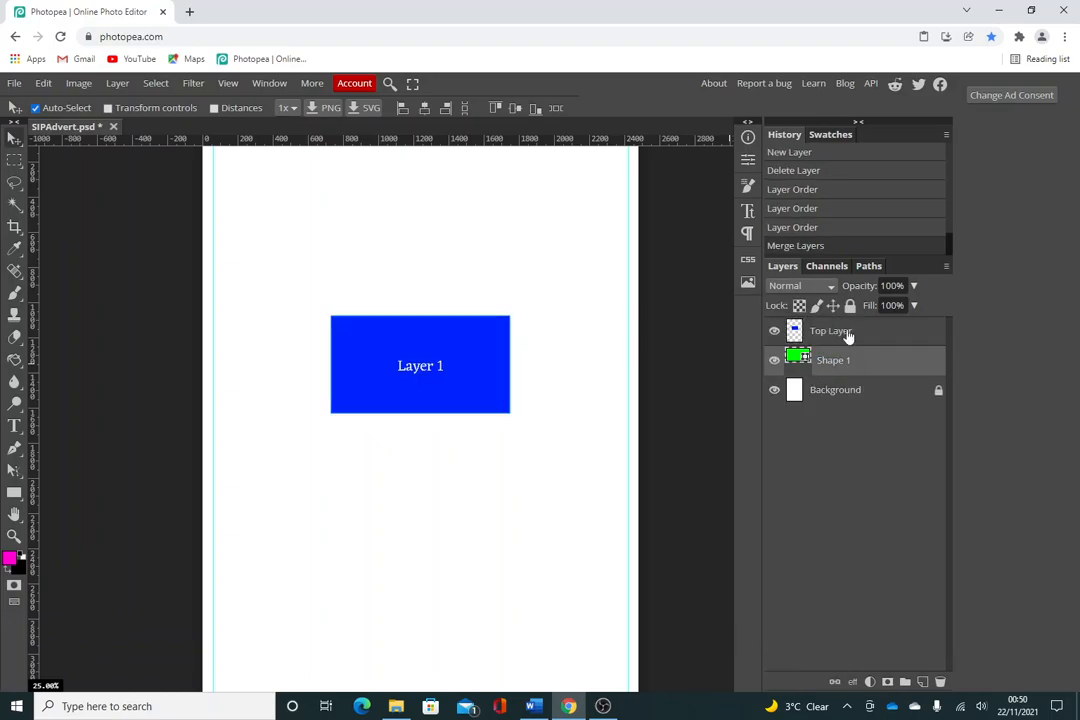
left_click(840, 333)
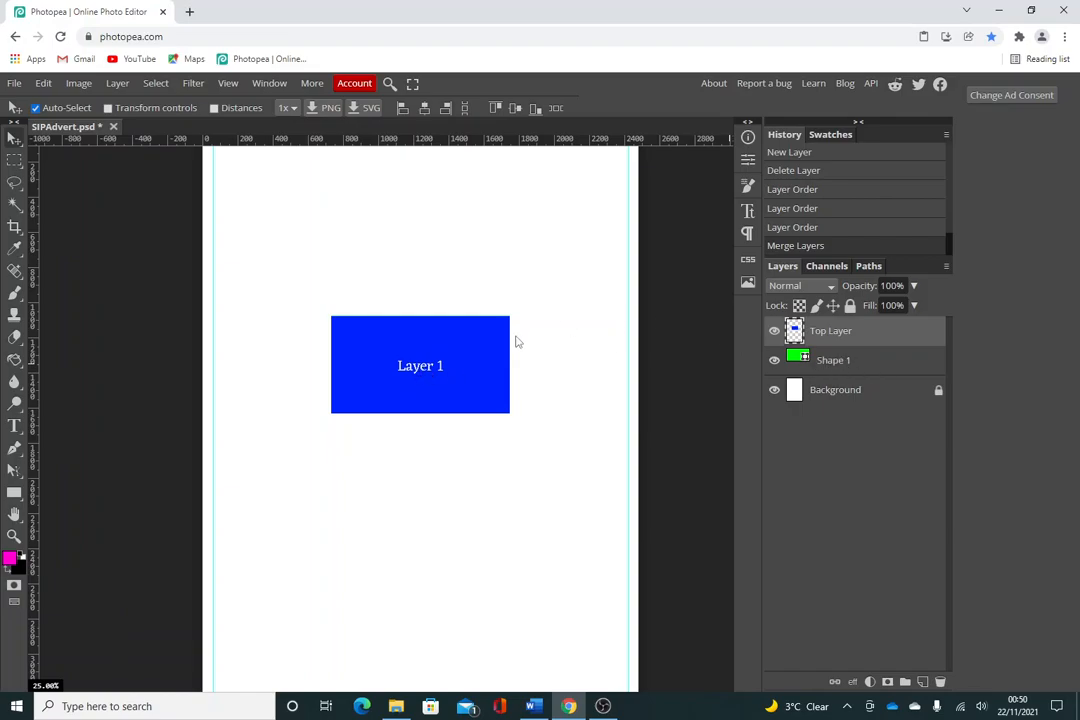
left_click_drag(476, 355, 472, 477)
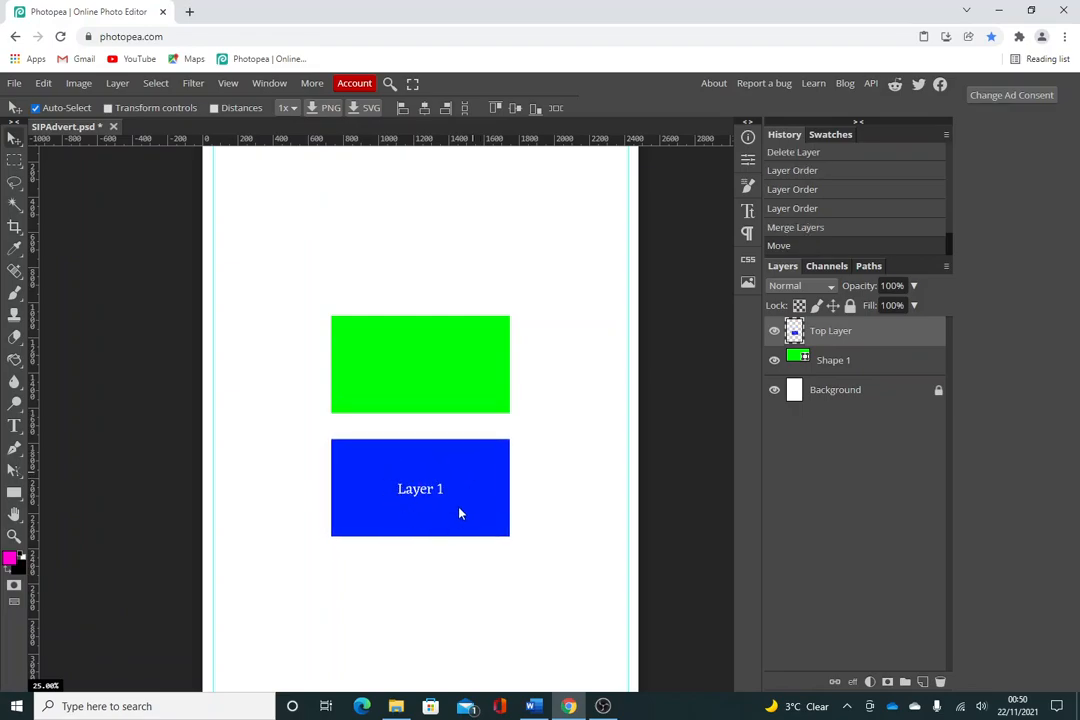
mouse_move(422, 357)
left_mouse_down()
mouse_move(422, 371)
mouse_move(419, 357)
left_mouse_up()
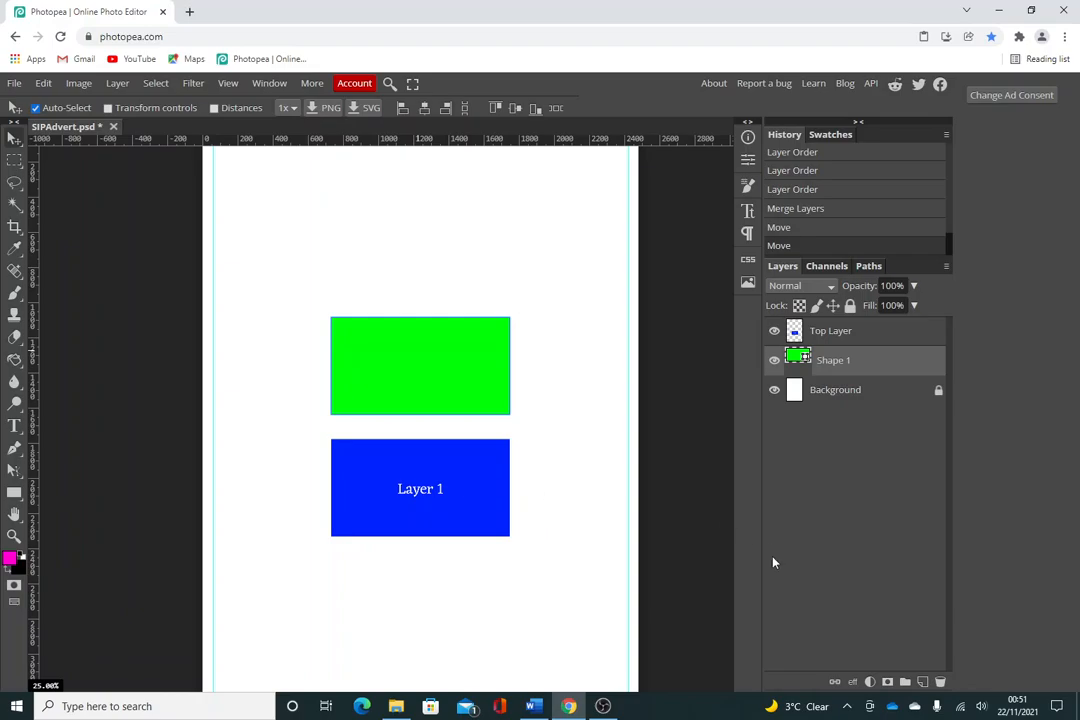
Add a new empty layer above Shape 1 and delete it again.
left_click(923, 684)
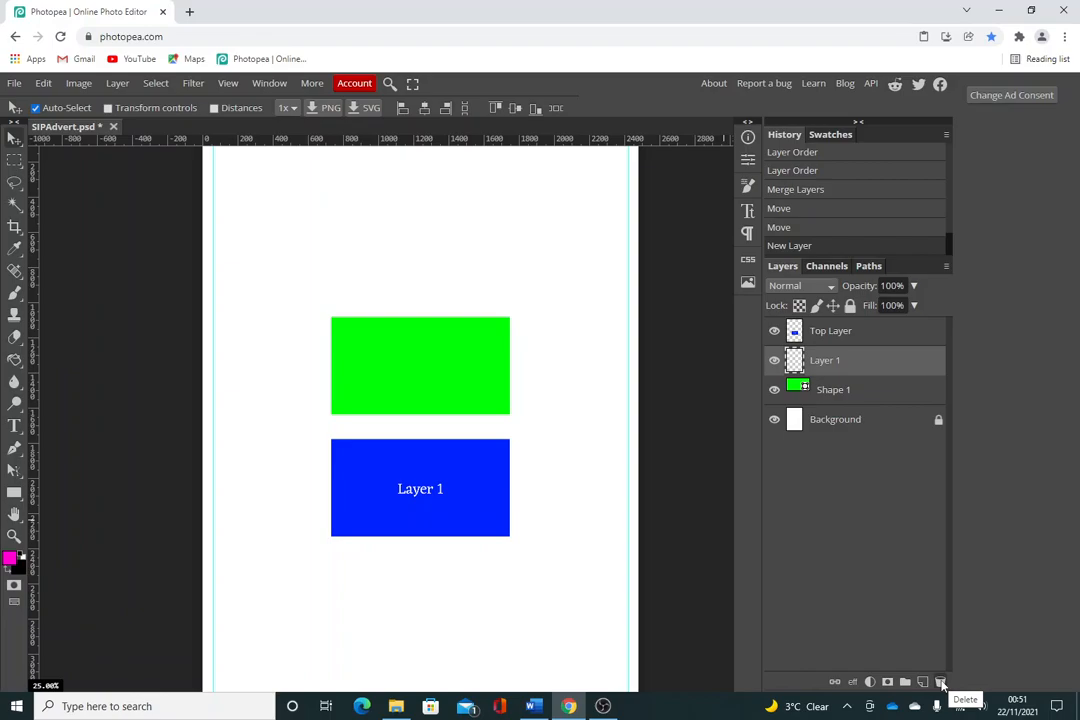
left_click(940, 684)
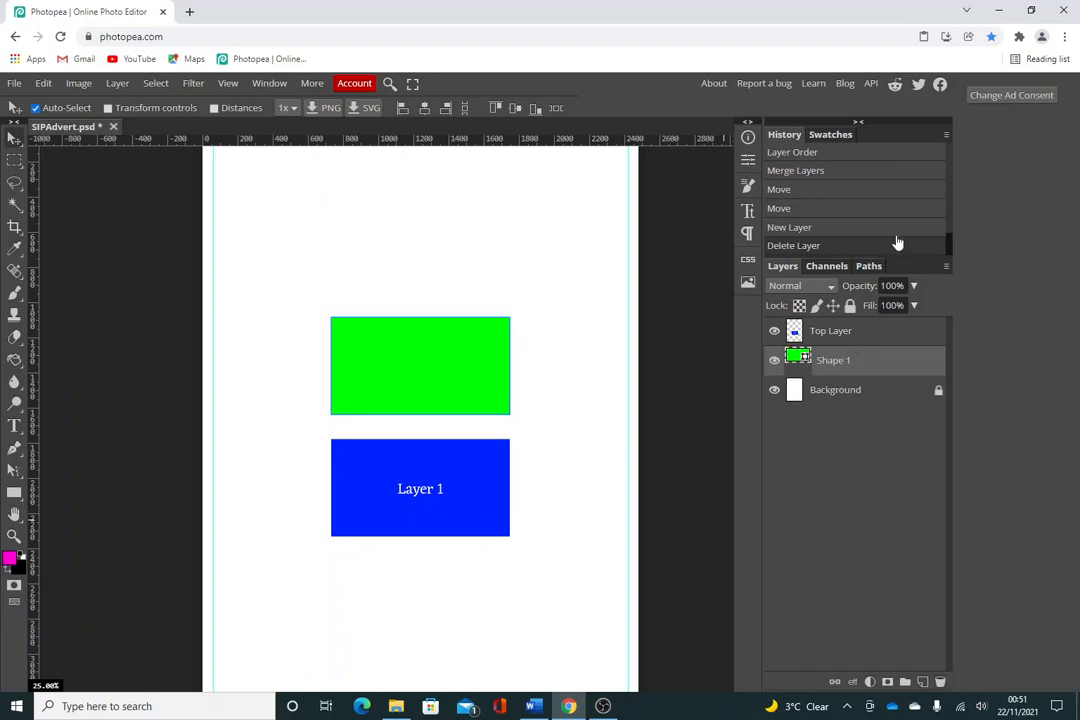
Step back and forth through the recorded Merge Layers, Layer Order and Delete Layer history states, ending on the latest Delete Layer state.
left_click(804, 172)
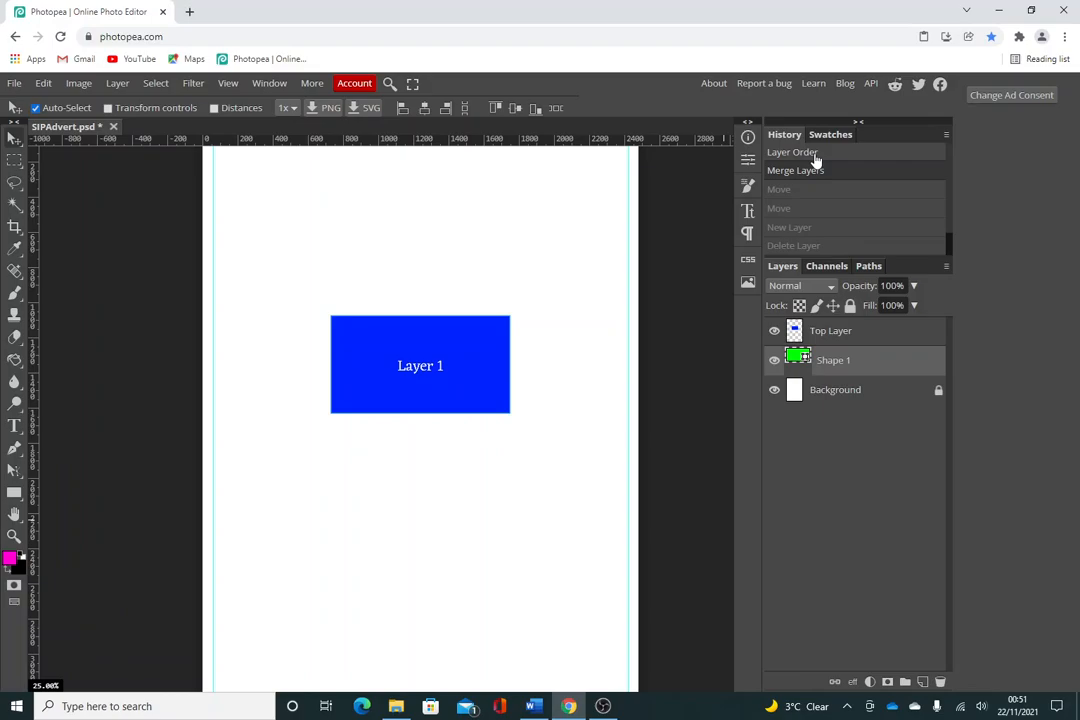
left_click(815, 155)
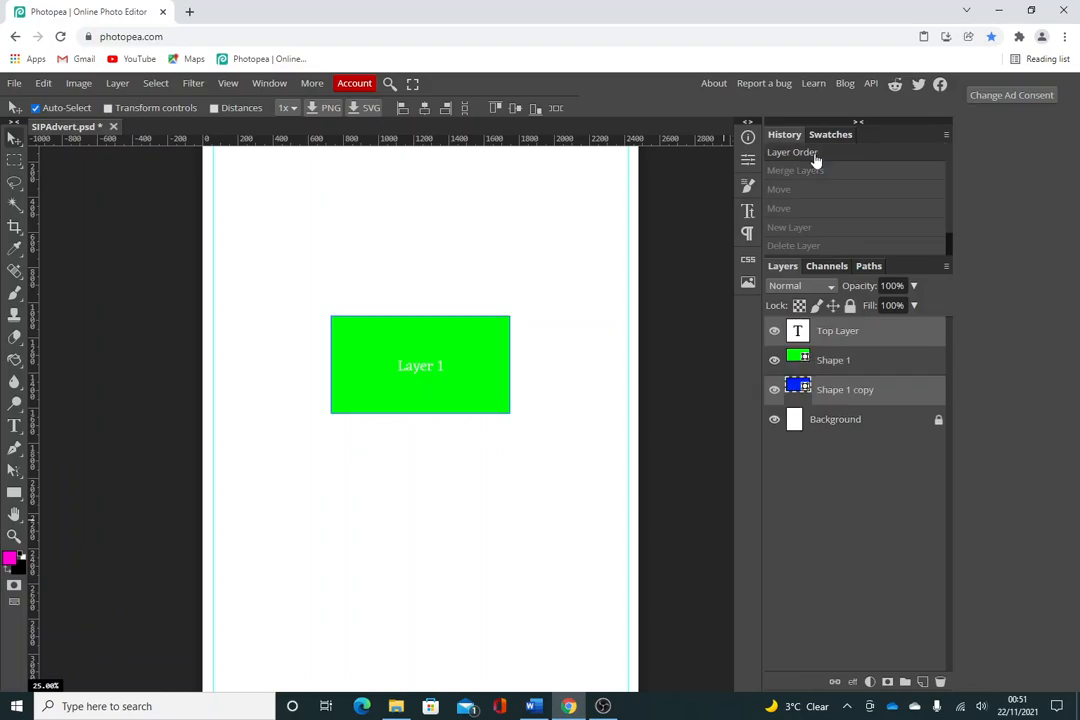
left_click_drag(949, 243, 947, 229)
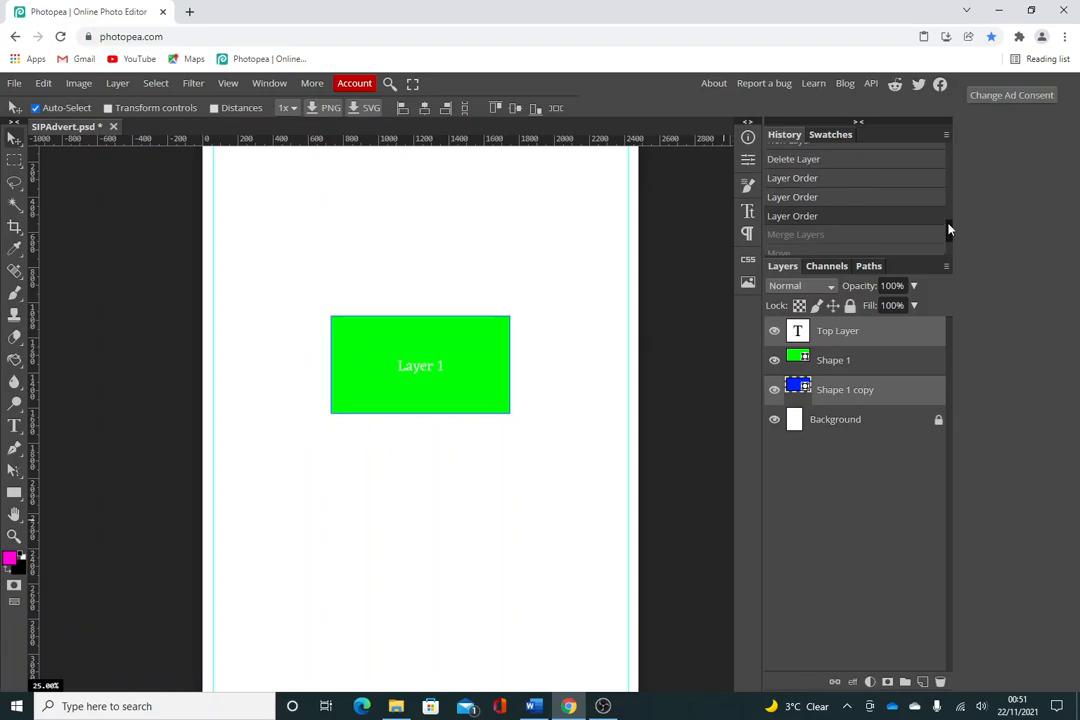
left_click(827, 164)
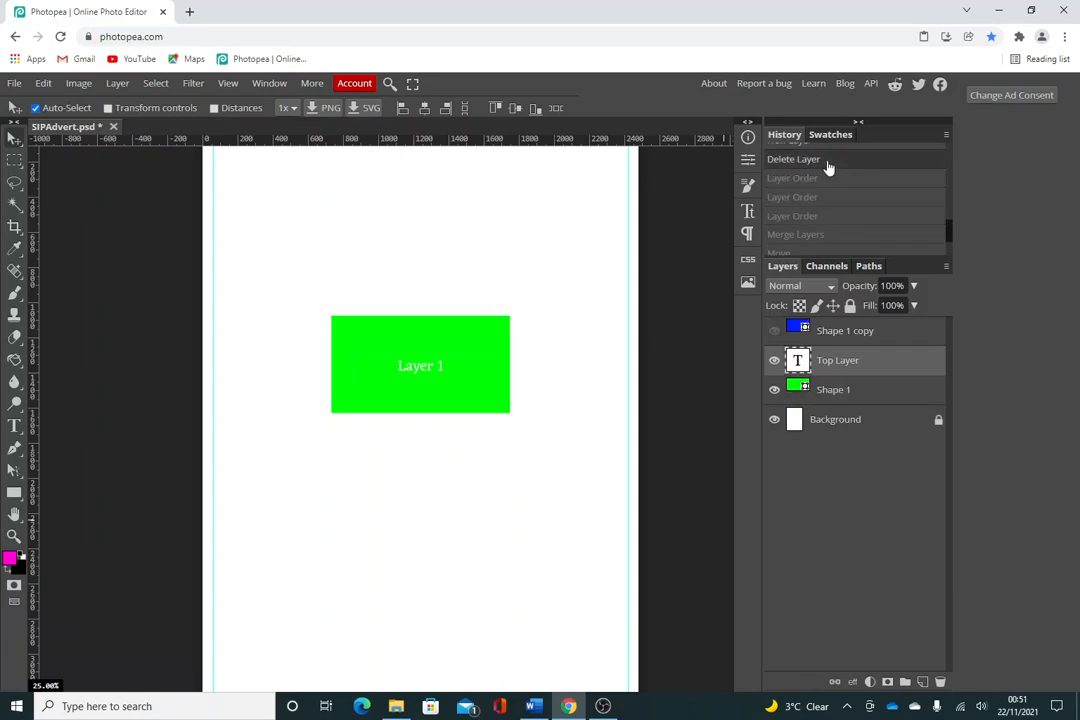
left_click(822, 180)
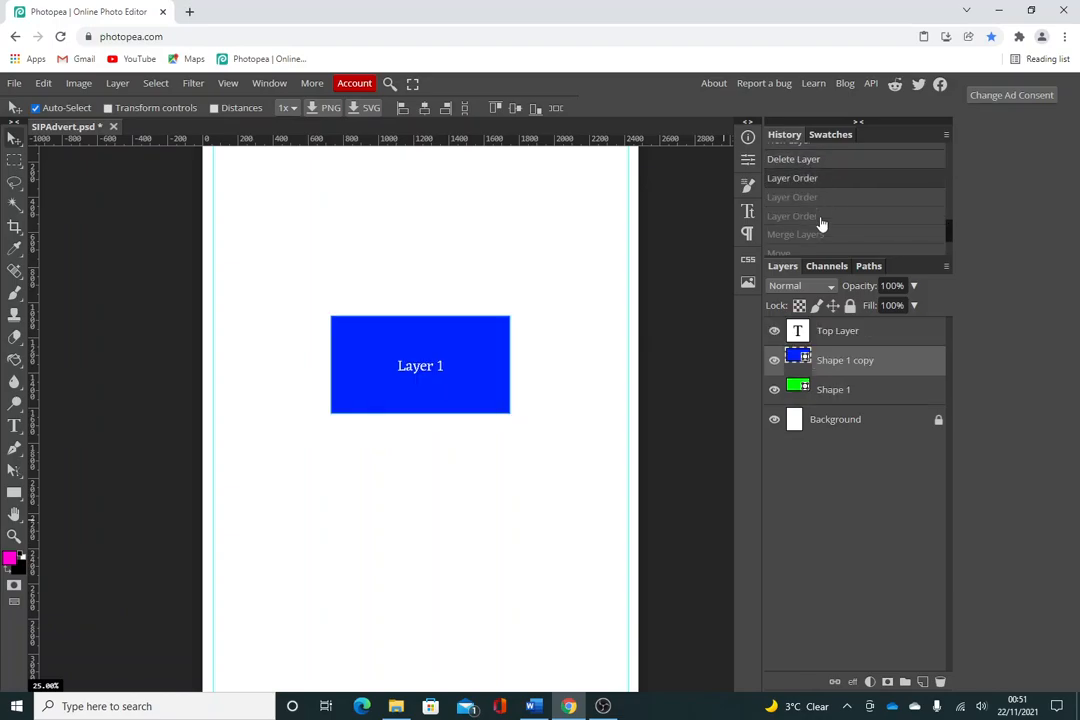
left_click(822, 218)
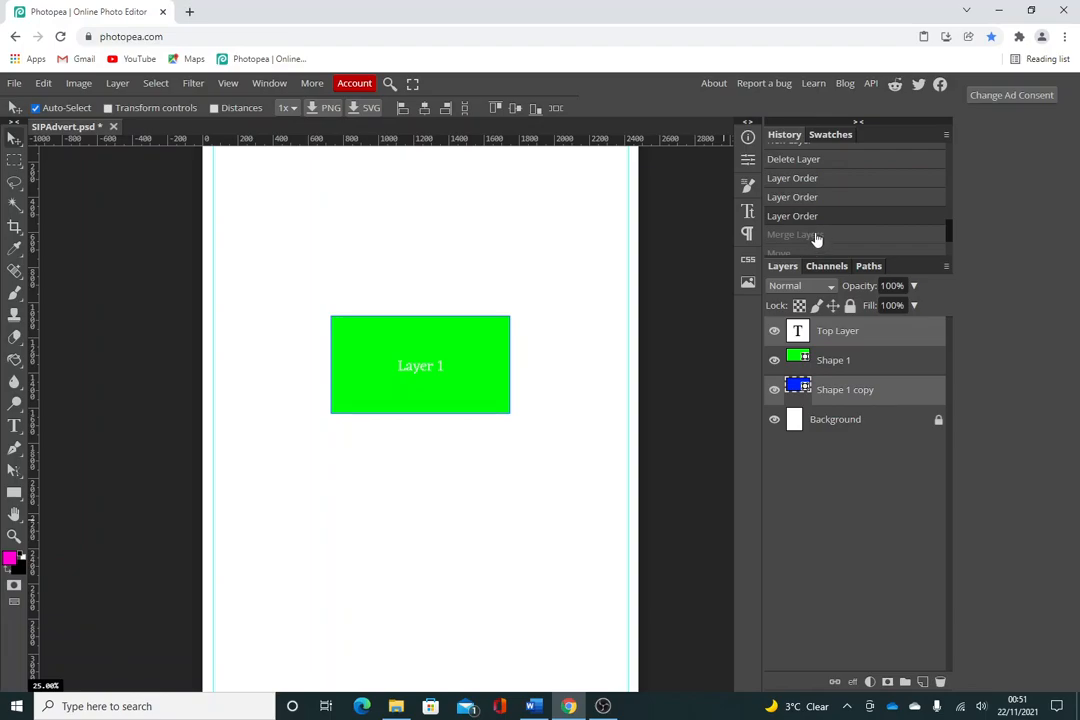
left_click(816, 236)
mouse_move(950, 228)
left_mouse_down()
mouse_move(950, 215)
mouse_move(952, 248)
left_mouse_up()
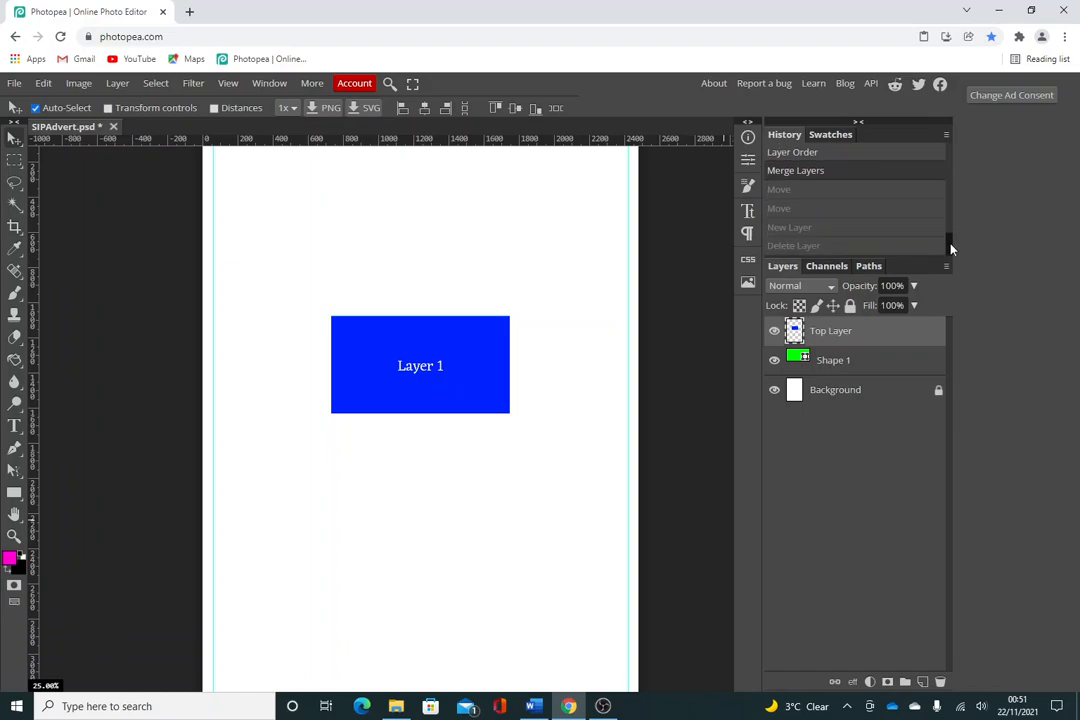
left_click(890, 246)
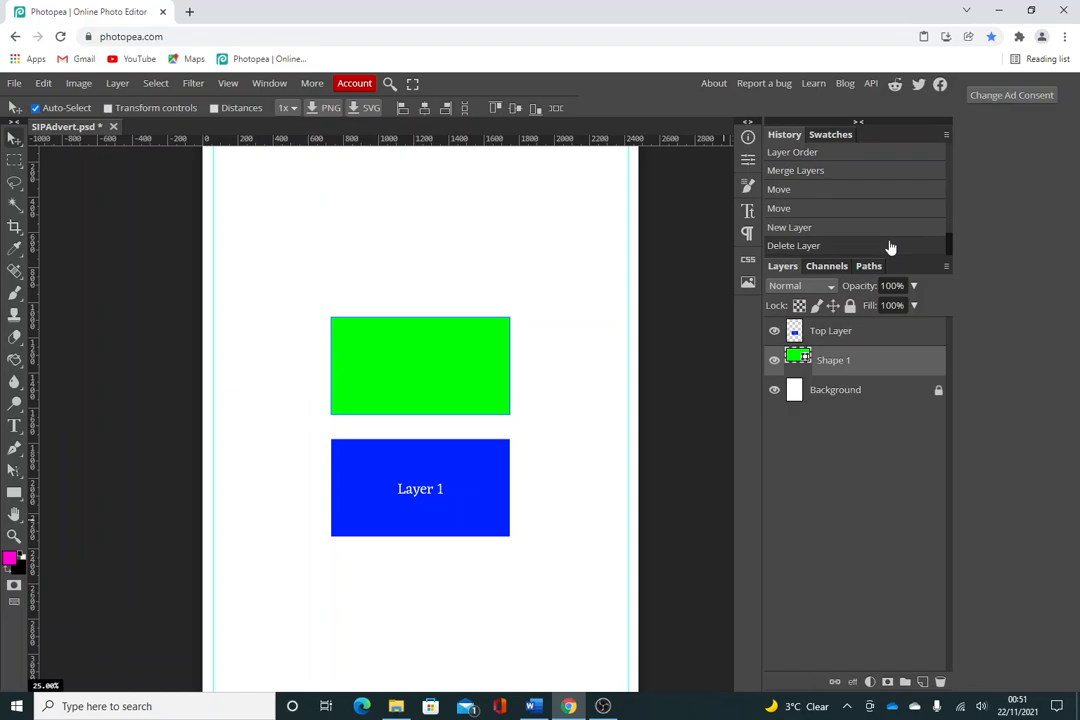
Undo the layer deletion, creation, moves, merge and reordering, back to Top Layer above Shape 1 copy and Shape 1.
key("ctrl+z")
key("ctrl+z")
key("ctrl+z")
key("ctrl+z")
key("ctrl+z")
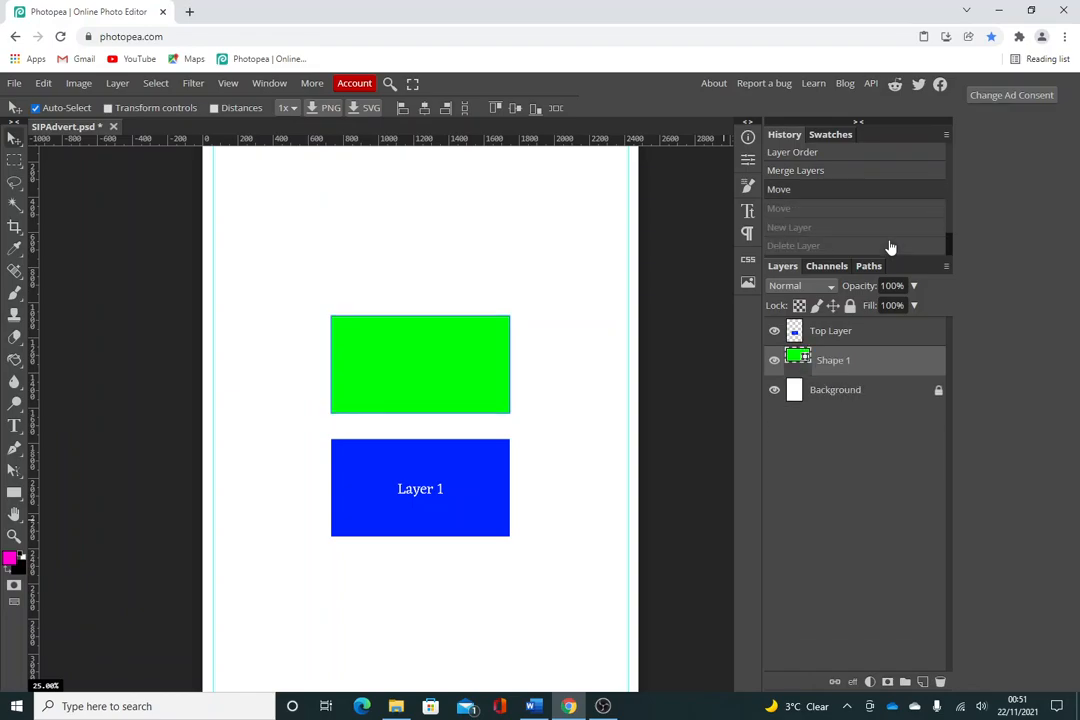
key("ctrl+z")
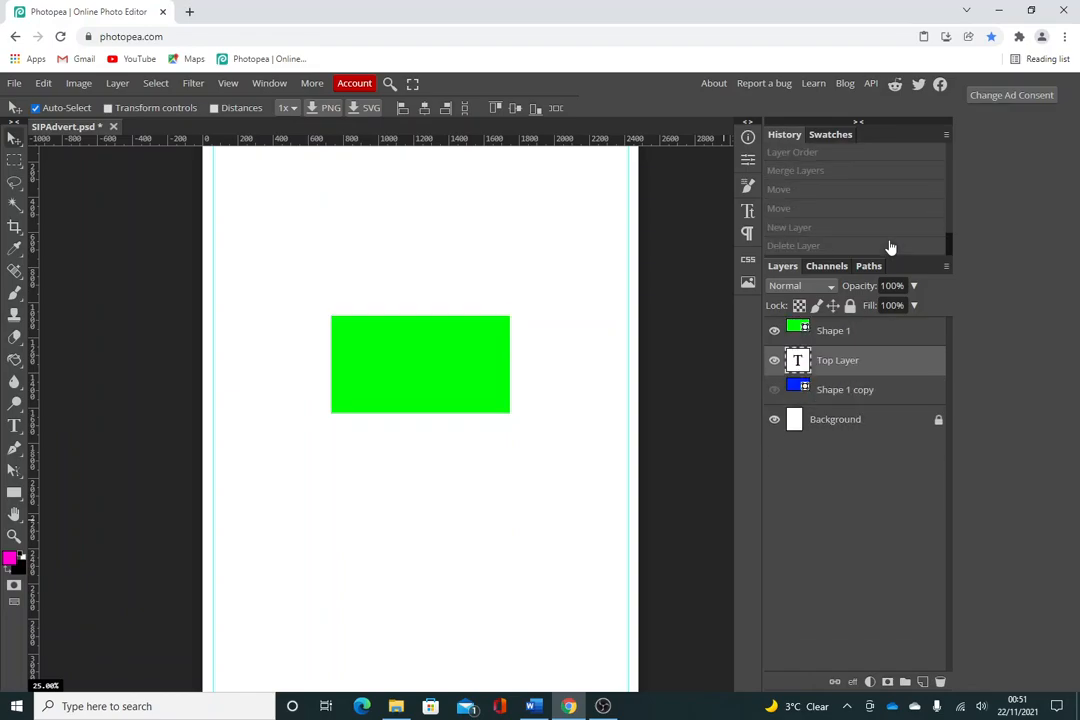
key("ctrl+z")
key("ctrl+z")
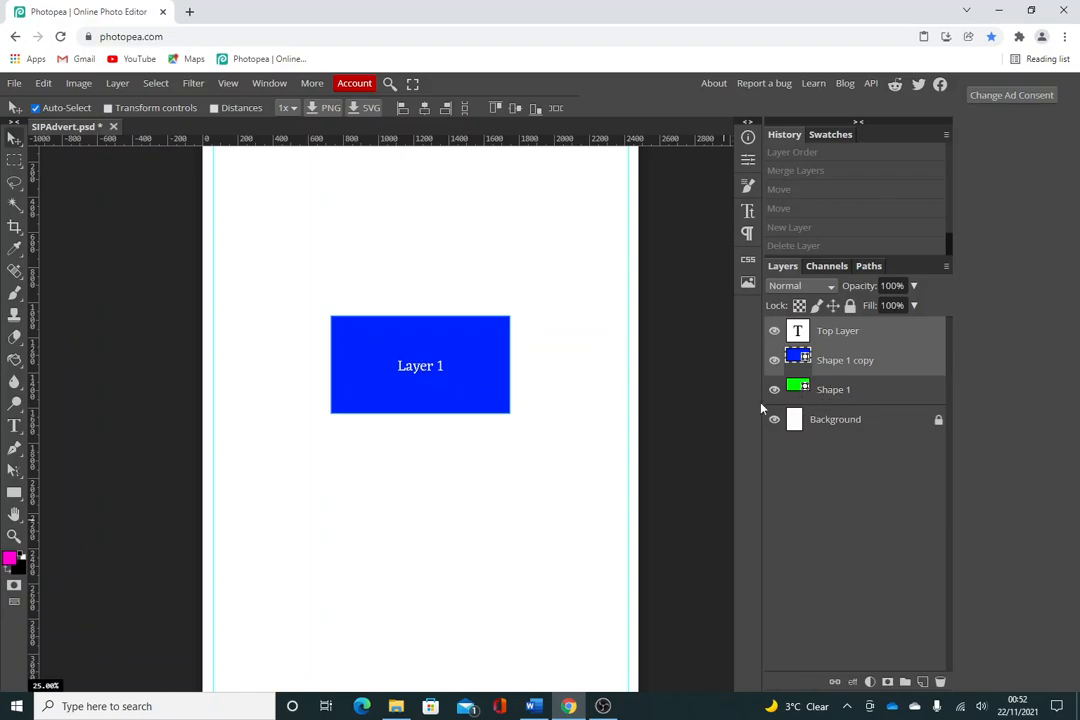
Load the pixels of Shape 1 as a selection, hide Shape 1 copy and Top Layer, and deselect.
left_click(798, 388, "ctrl")
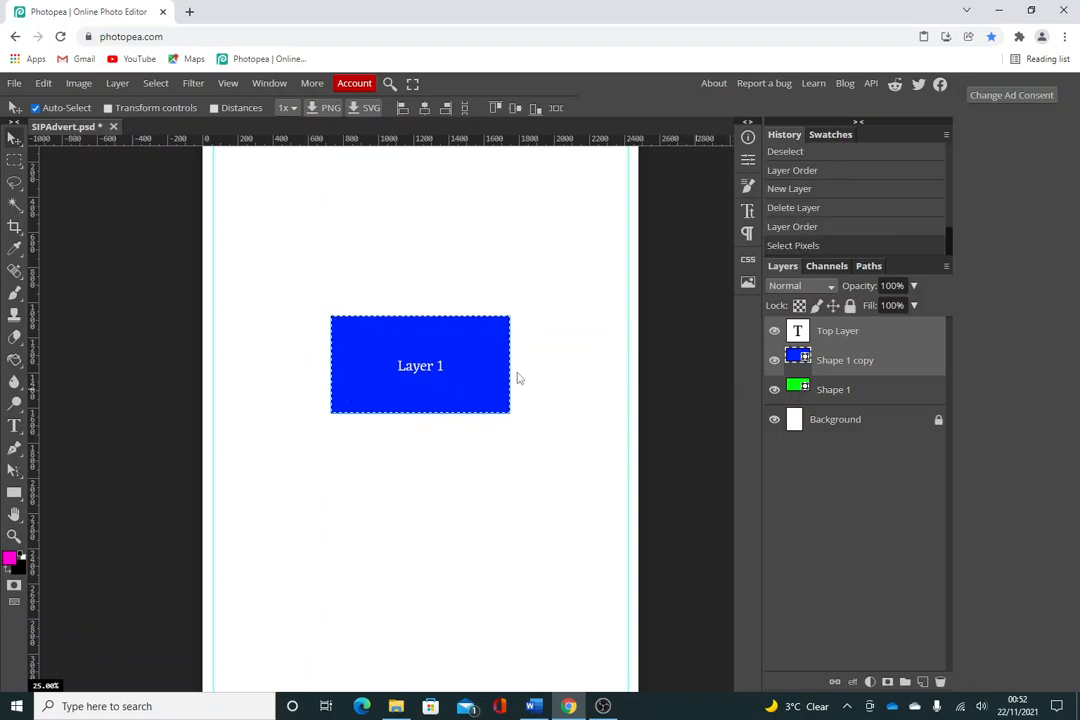
left_click(774, 362)
left_click(774, 333)
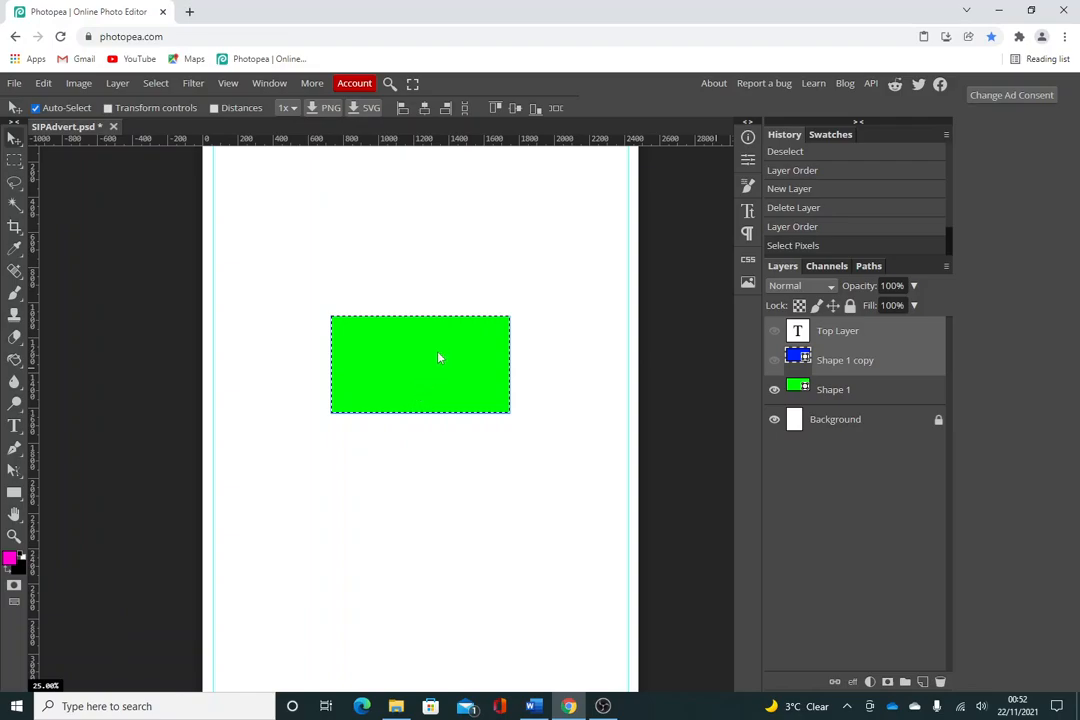
key("ctrl+d")
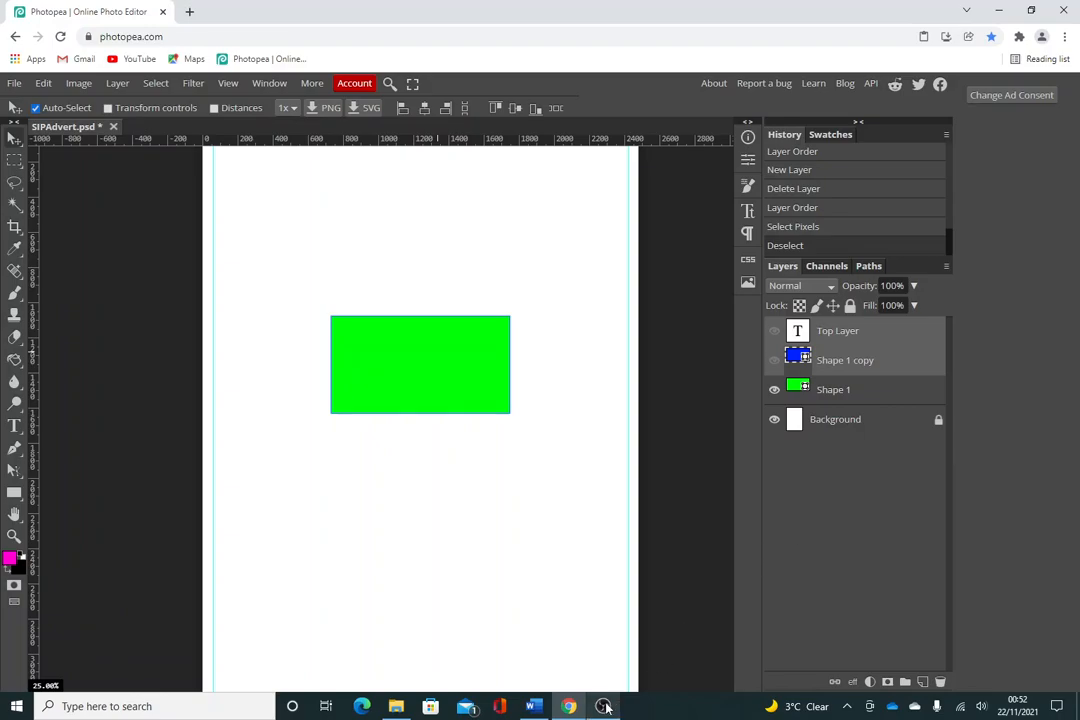
mouse_move(603, 706)
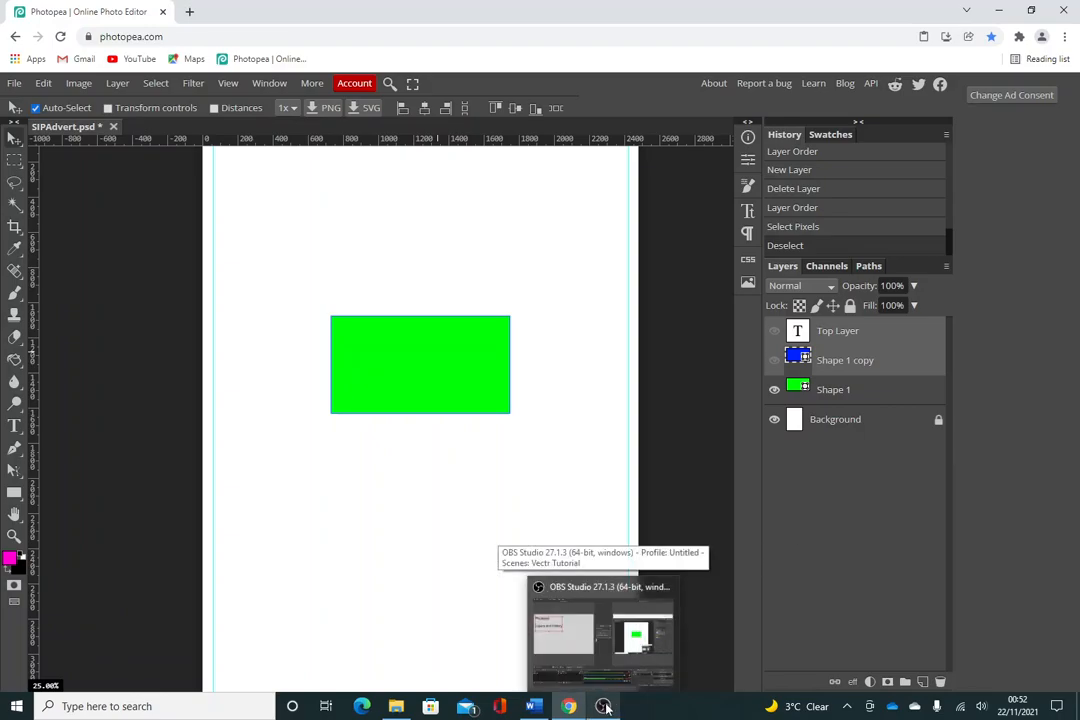